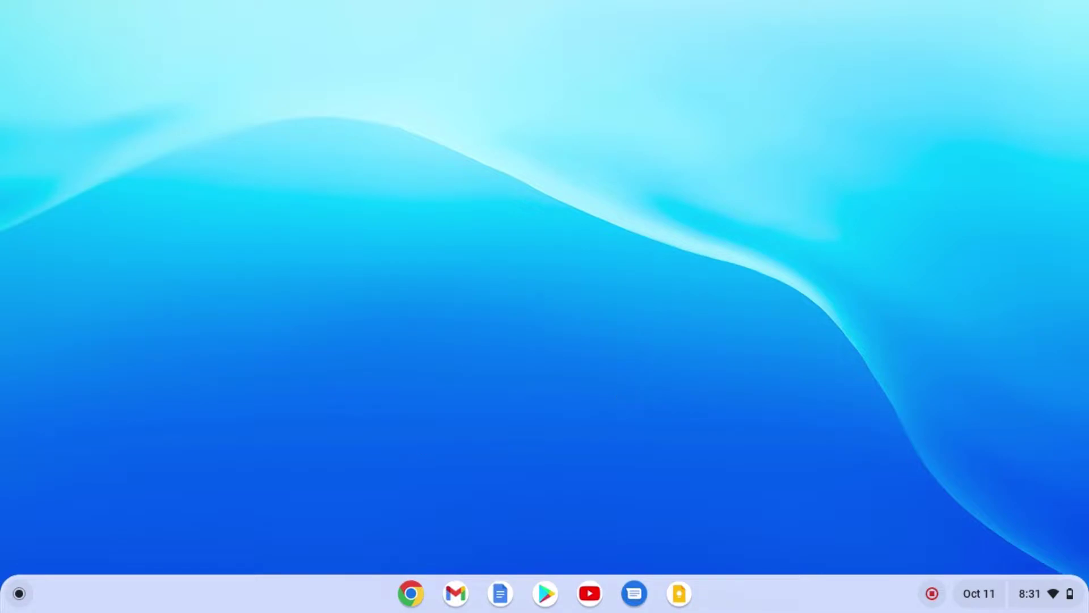
Open ChromeOS Settings and go to Advanced > Developers, where Linux is still off
click(19, 594)
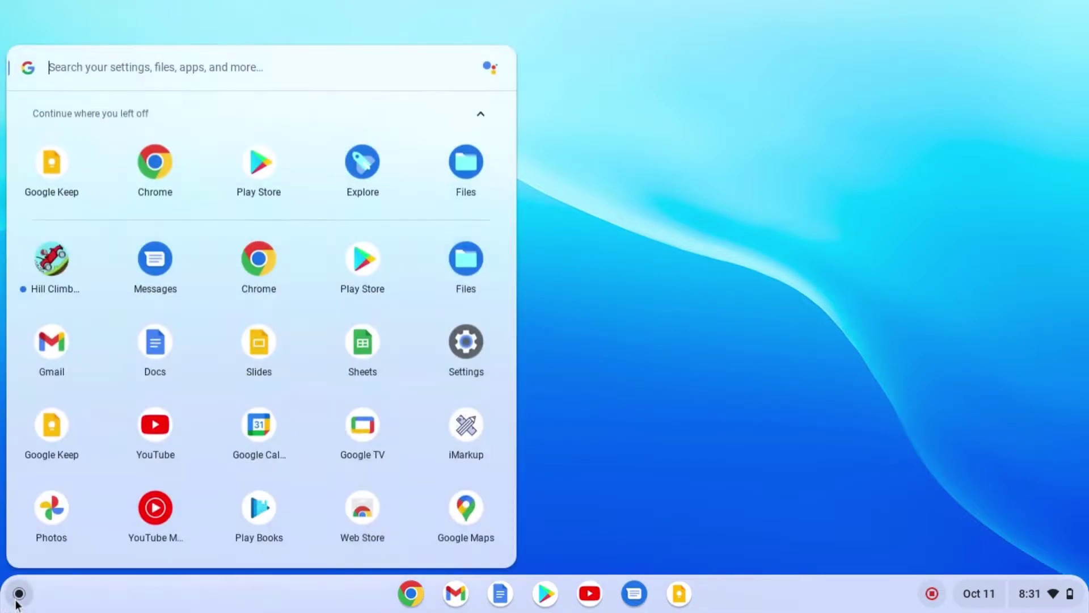
click(466, 341)
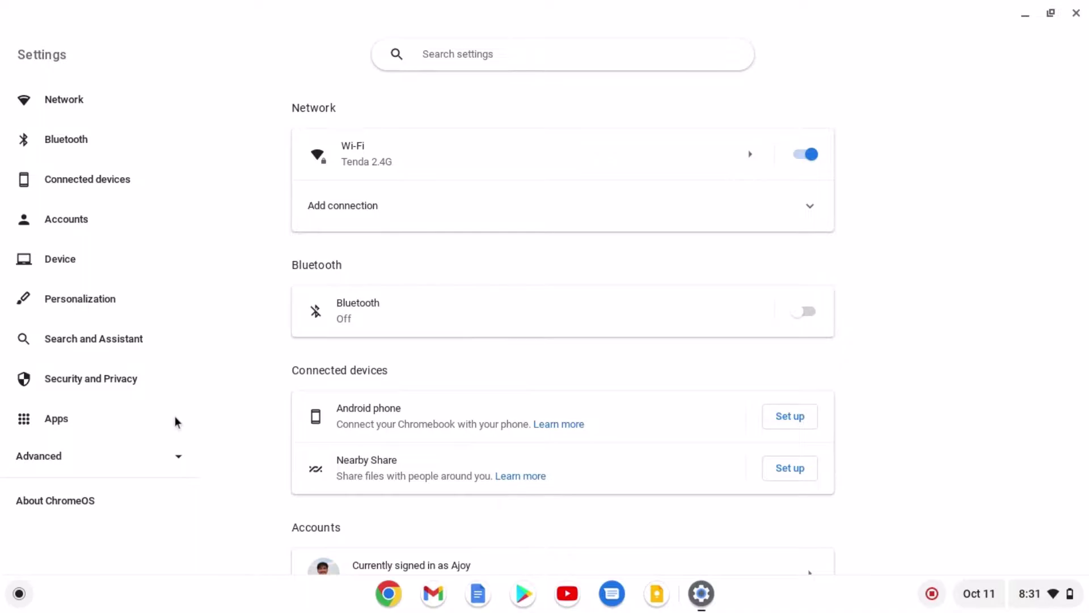
click(114, 452)
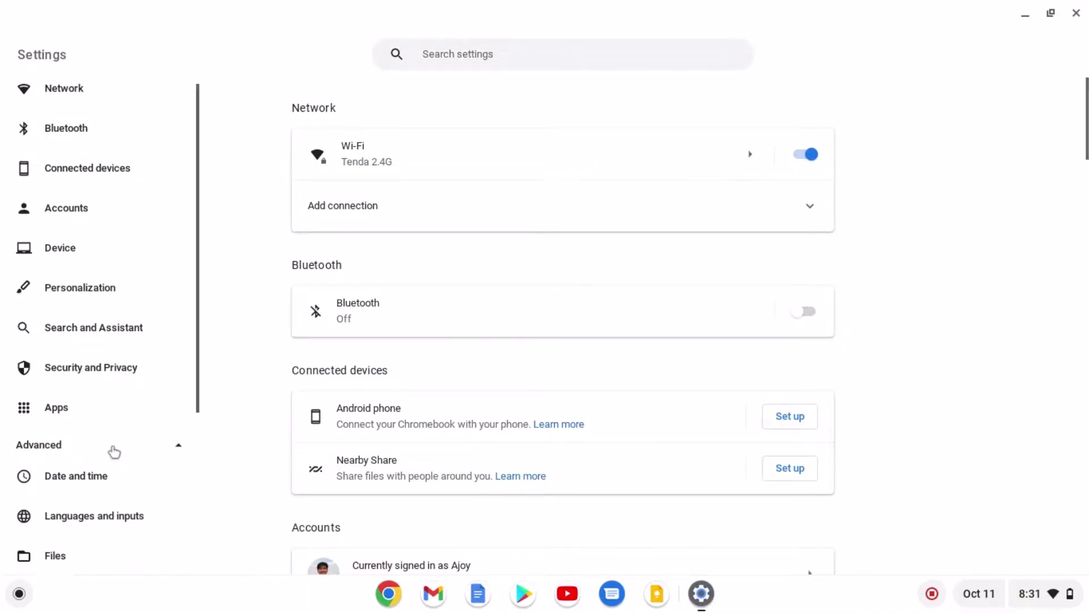
scroll(114, 453, down, 5)
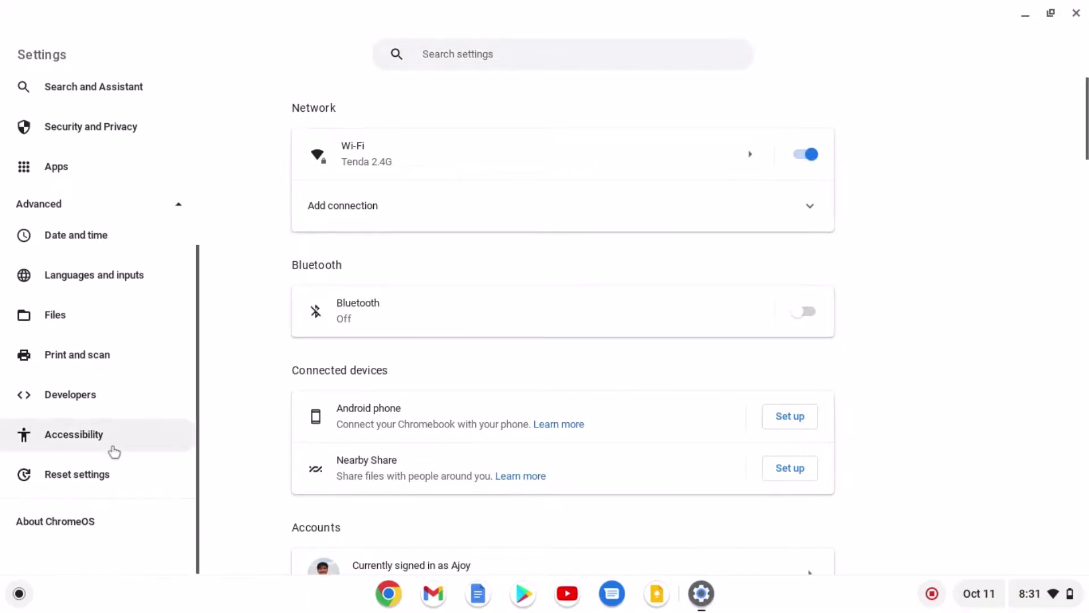
click(114, 402)
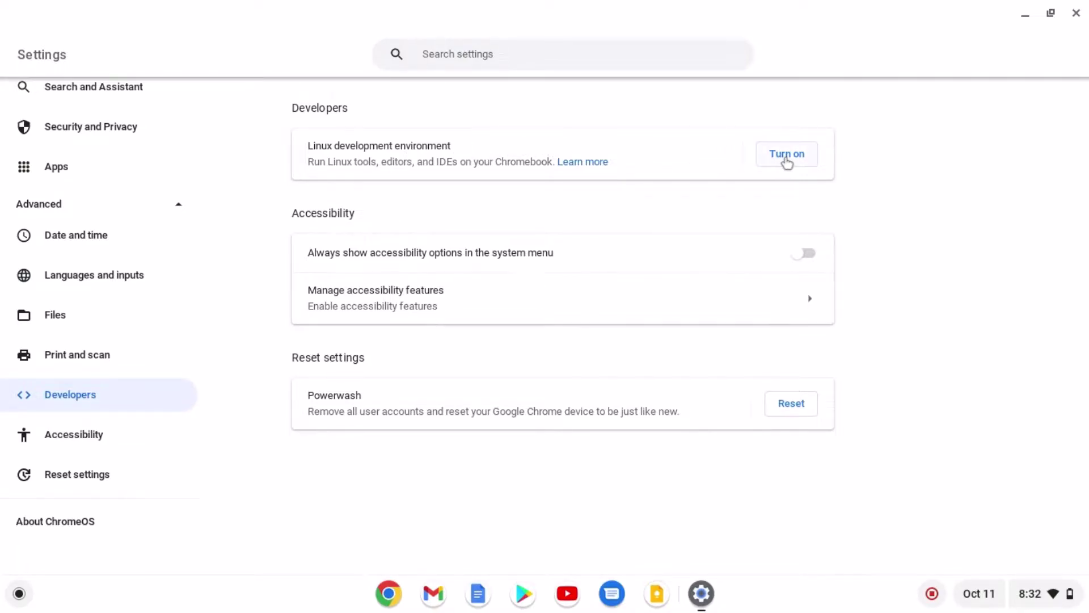
Turn on the Linux development environment with the recommended disk size and install it
click(787, 159)
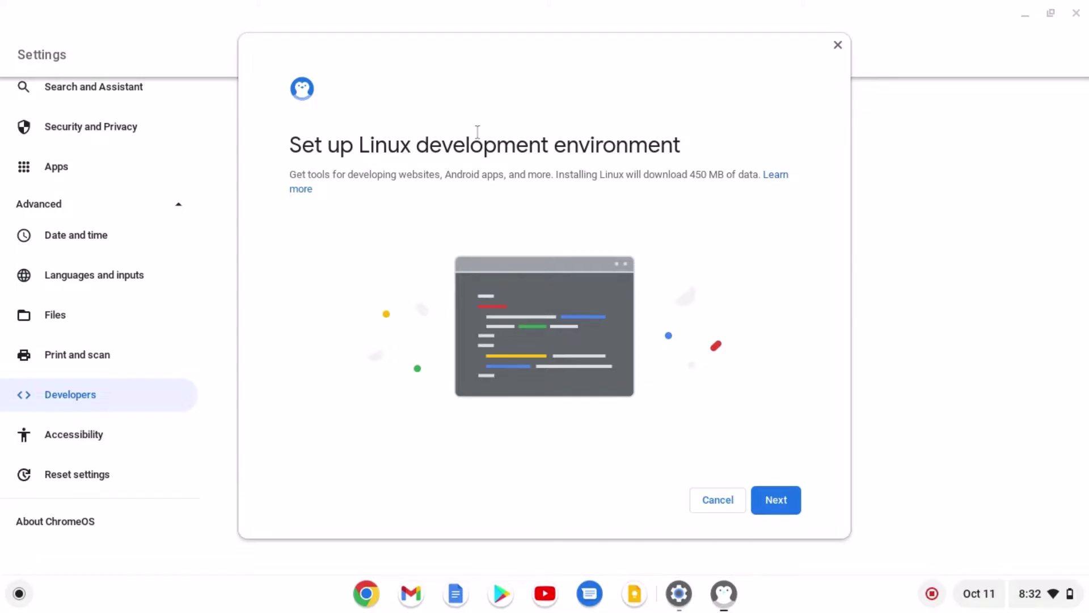
click(1025, 16)
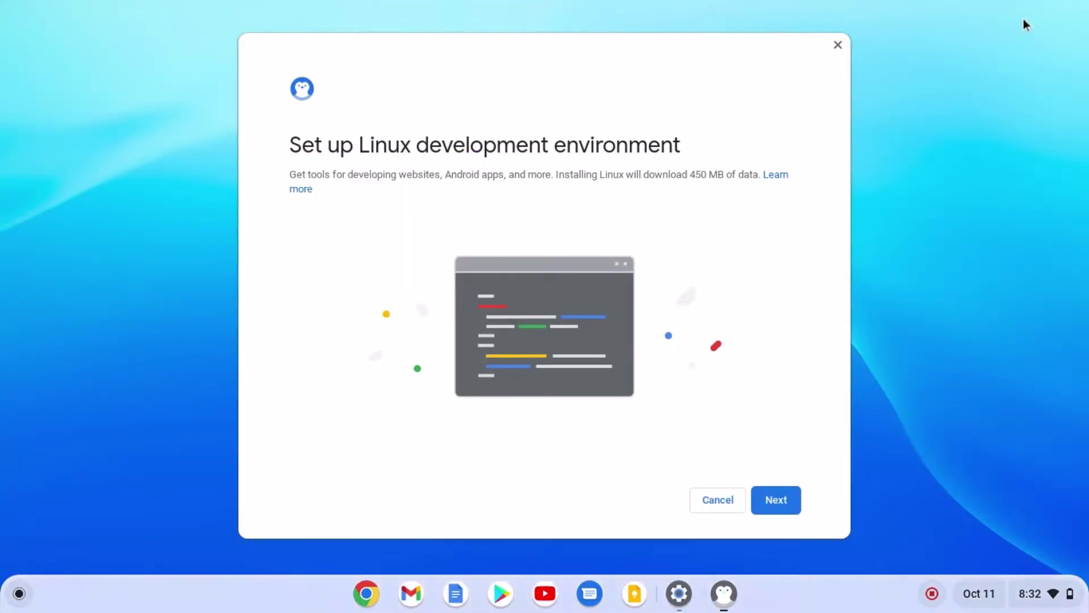
click(792, 512)
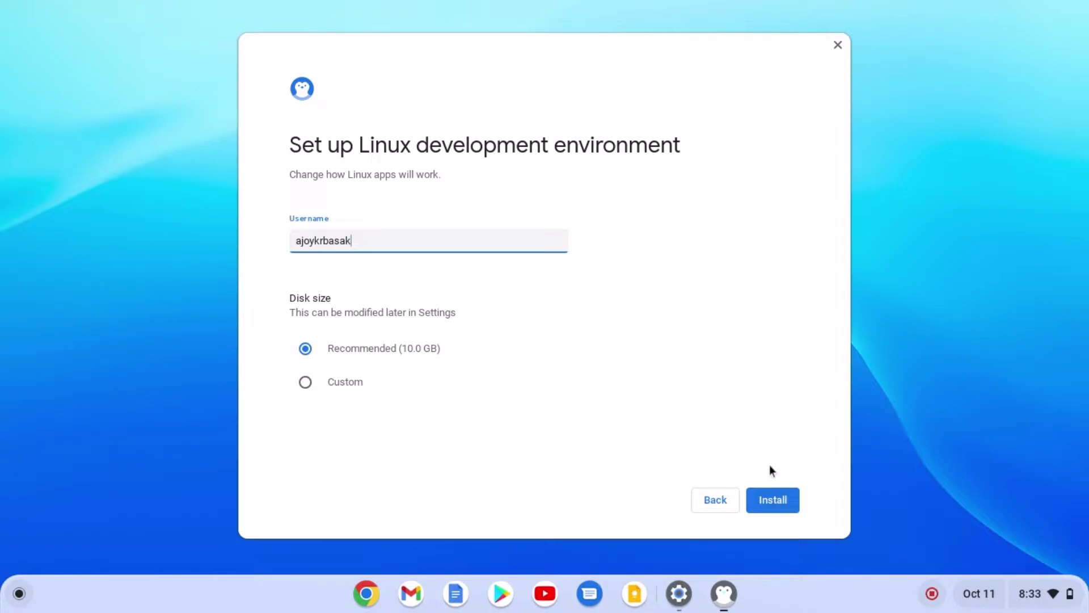
click(774, 501)
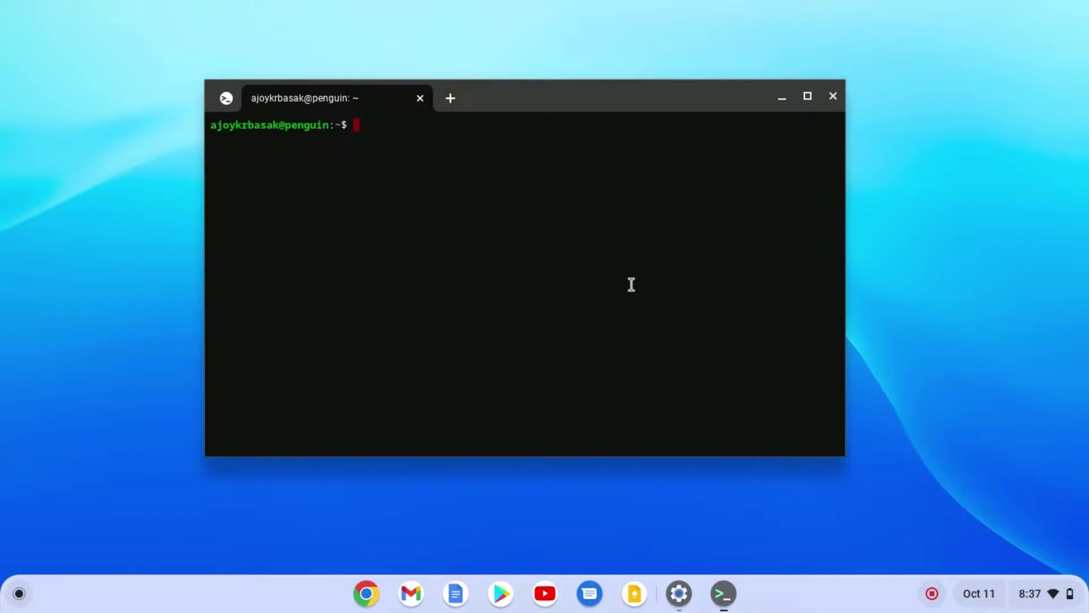
Relaunch Terminal from the Linux apps folder and open a penguin container shell
click(782, 100)
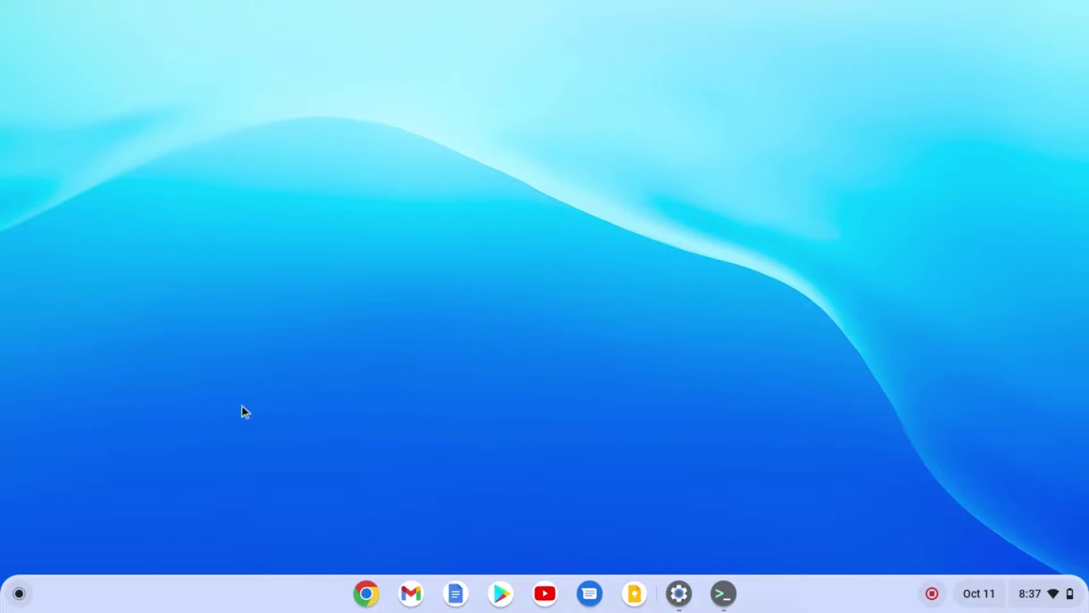
click(19, 593)
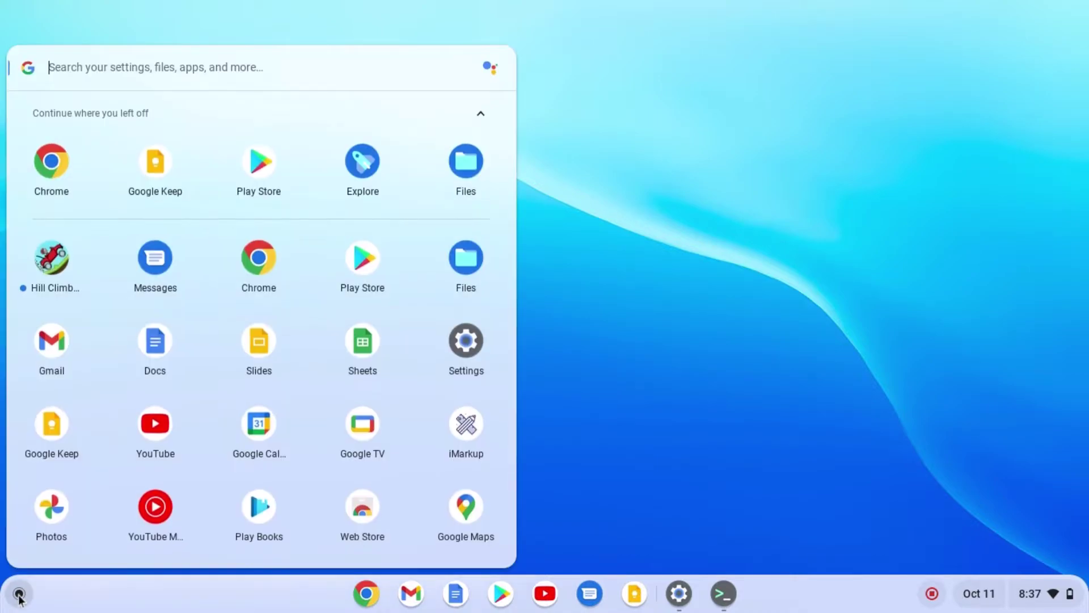
scroll(260, 321, down, 5)
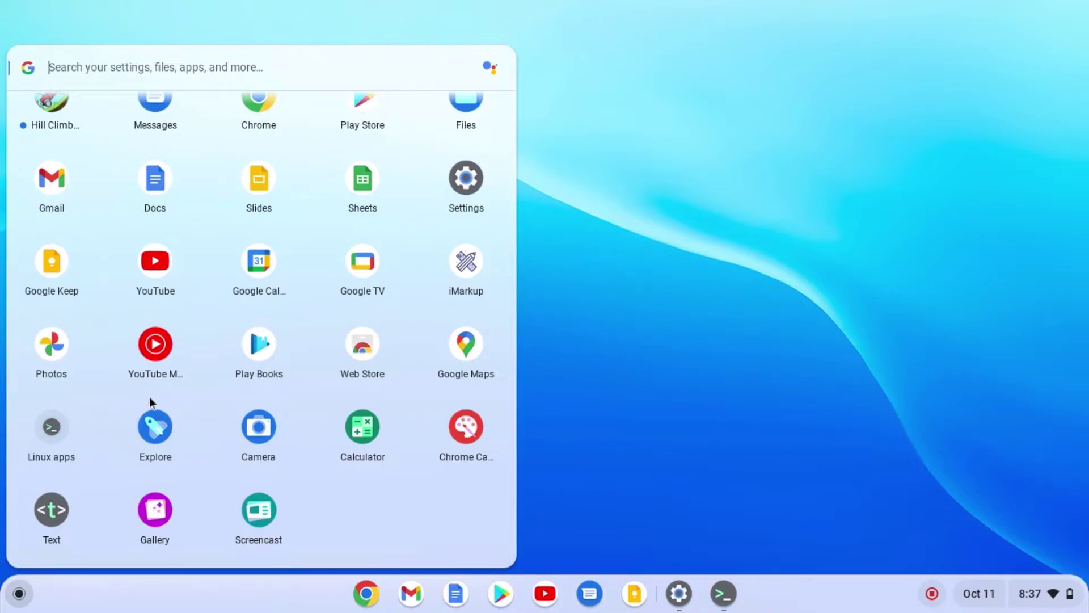
click(62, 430)
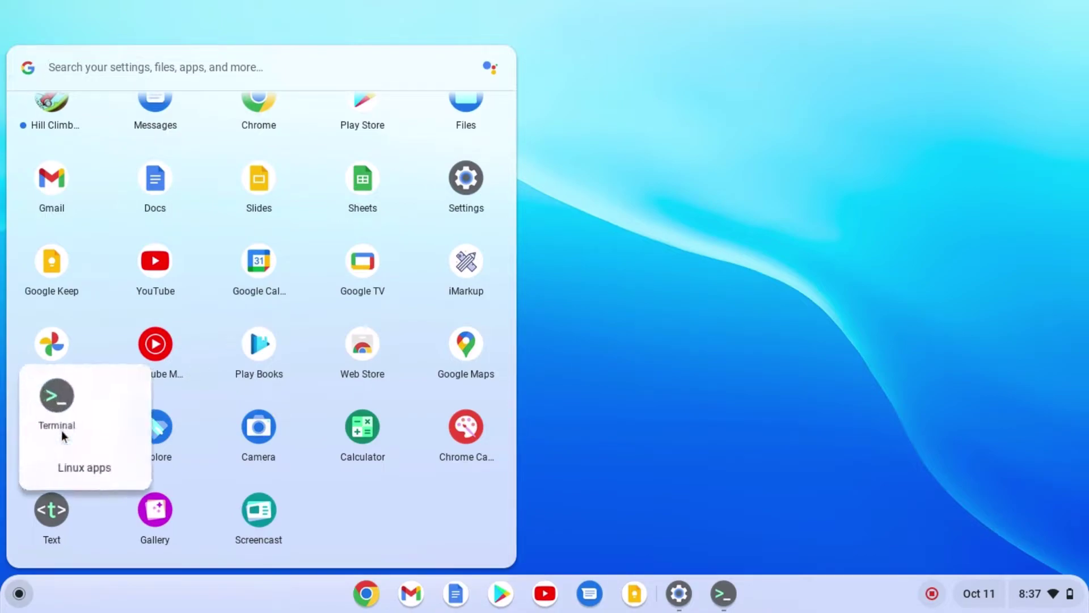
click(54, 411)
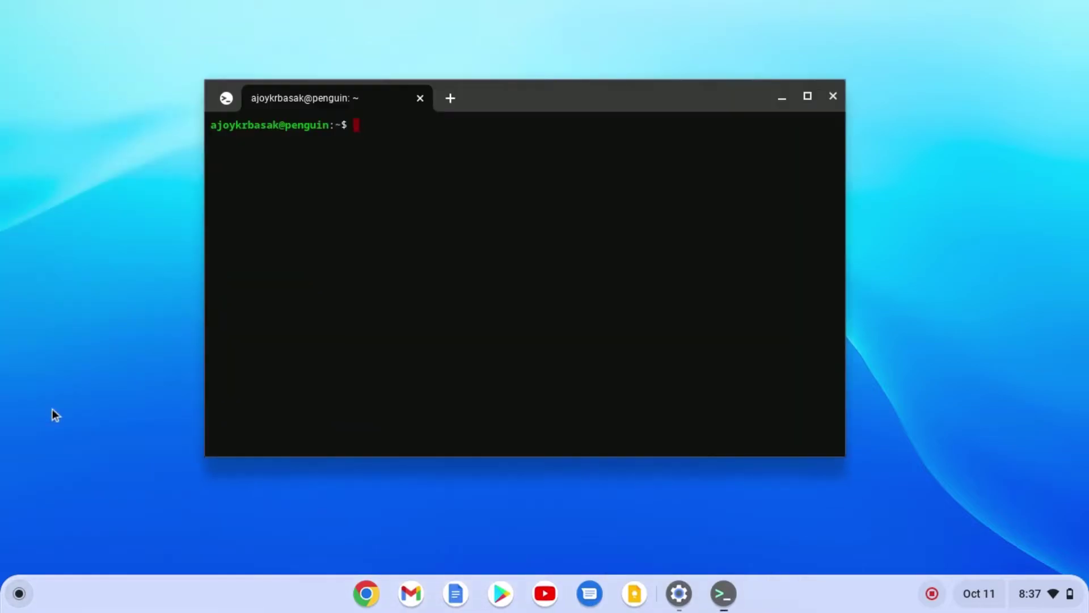
click(226, 99)
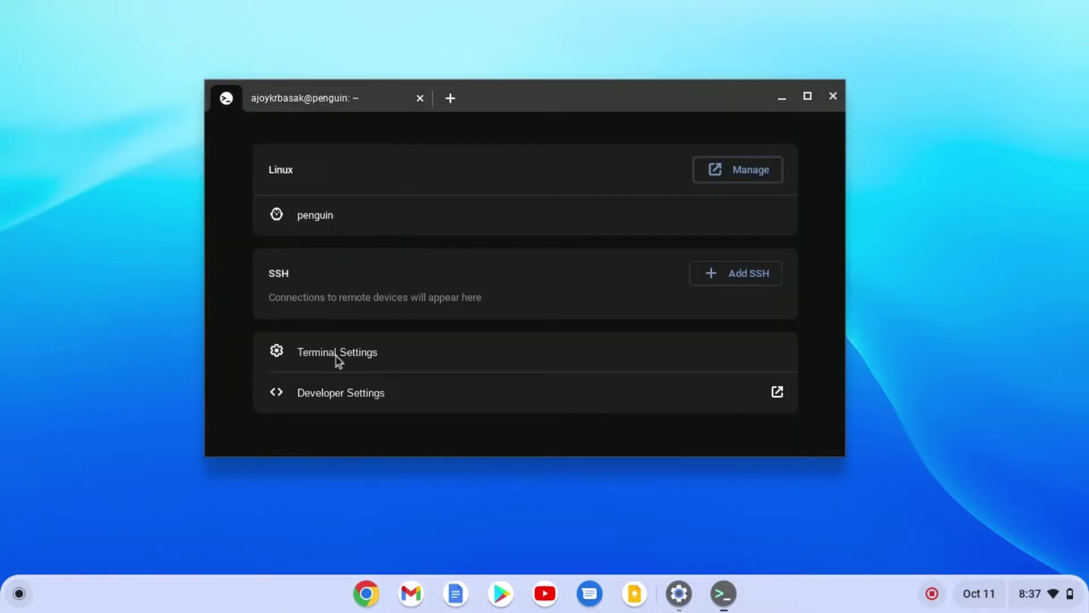
click(324, 222)
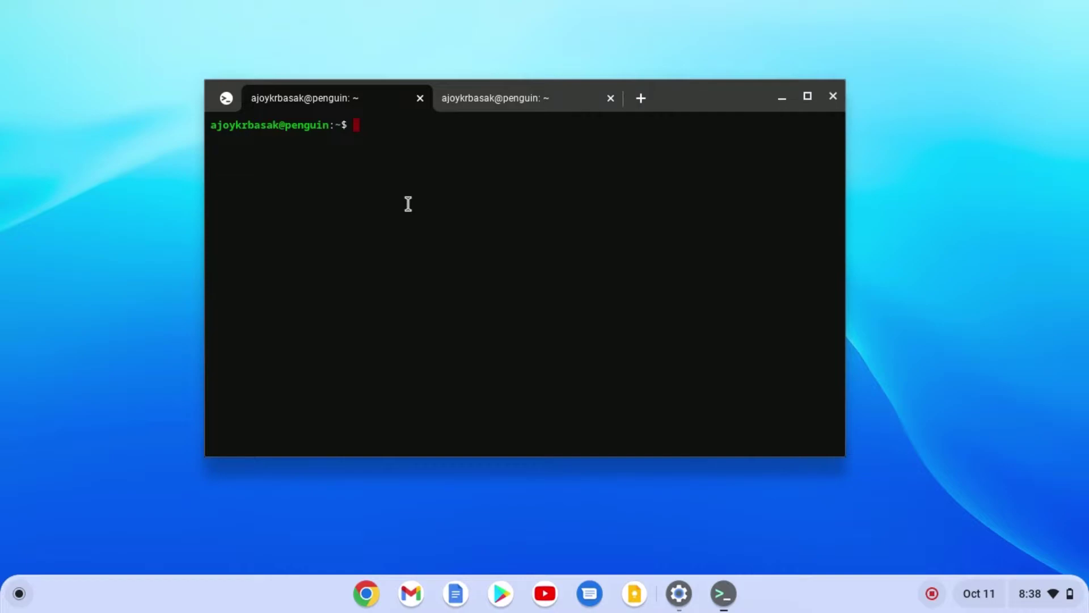
Run 'sudo apt-get update && sudo apt-get upgrade -y' to update and upgrade packages
text(sudo apt-get update)
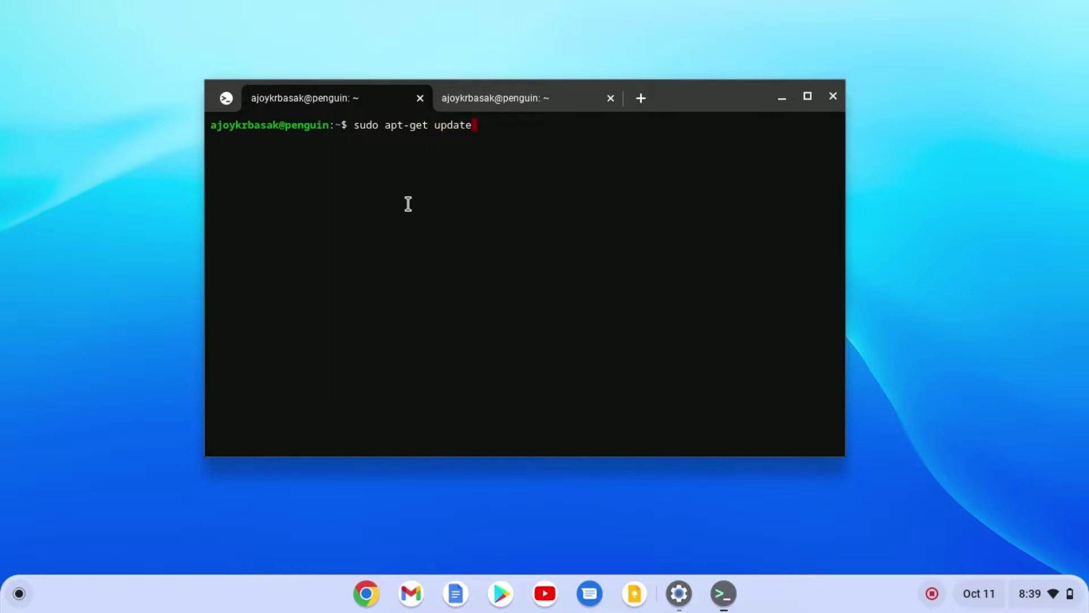
text( && sudo apt-get upgrade )
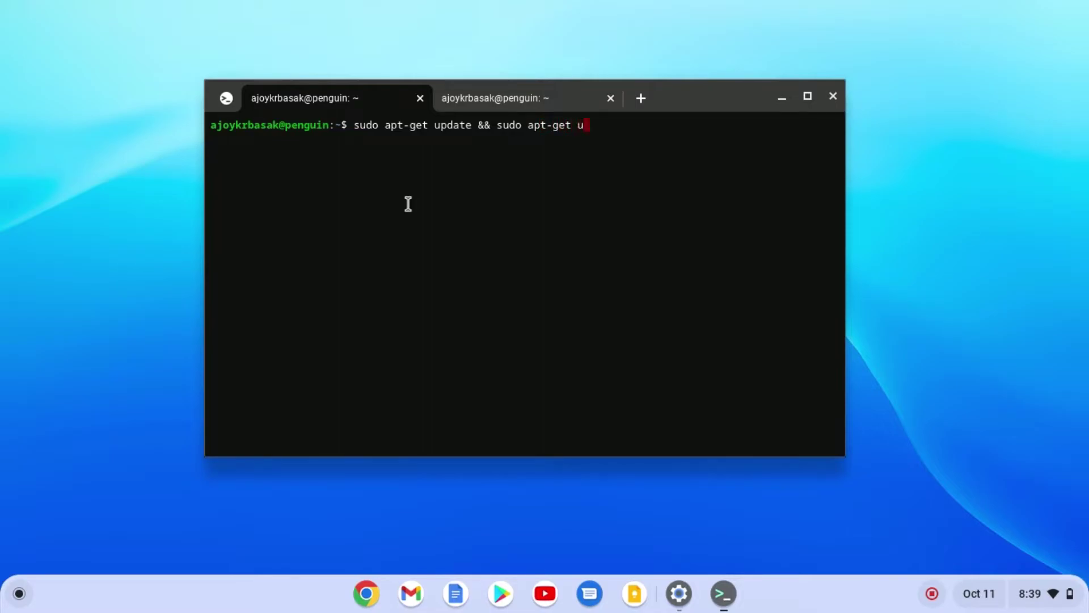
text(-y)
key(Return)
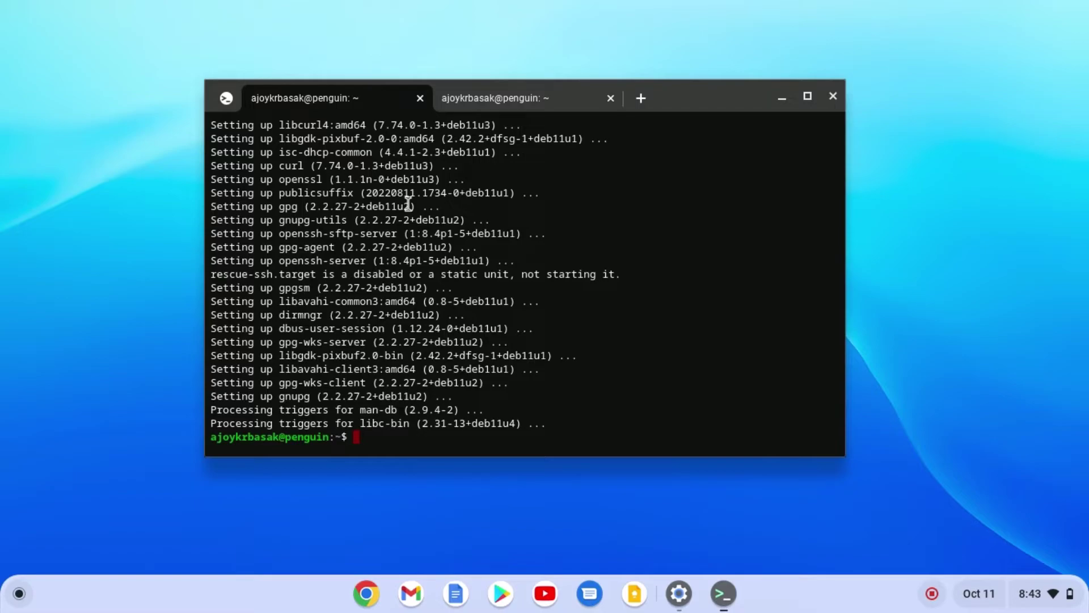
Install GIMP 2.10.22 with 'sudo apt-get install gimp -y'
text(udo apt-get install)
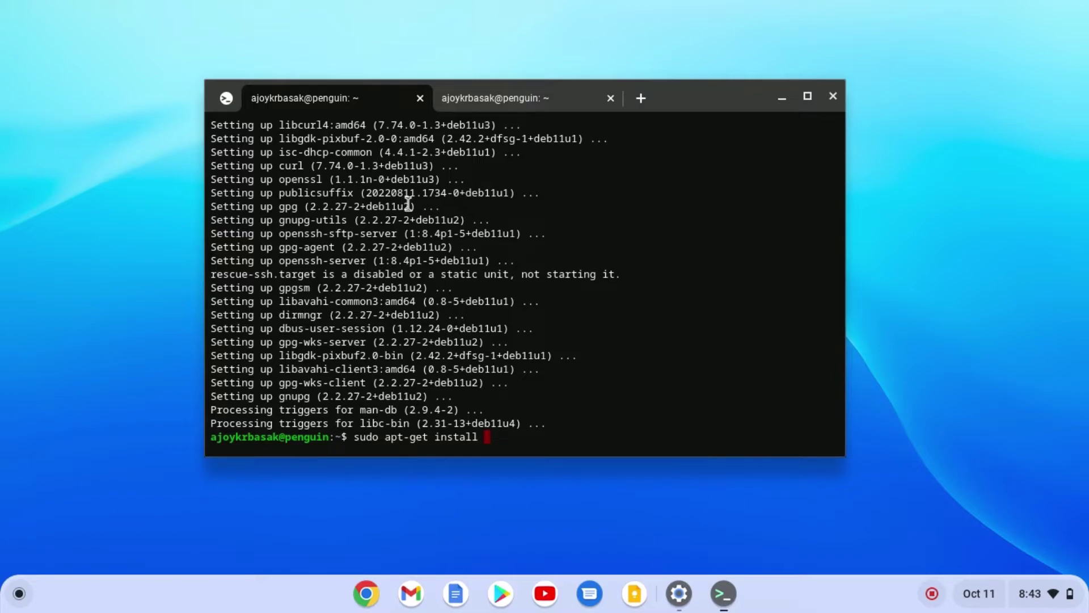
text(gimp -y)
key(Return)
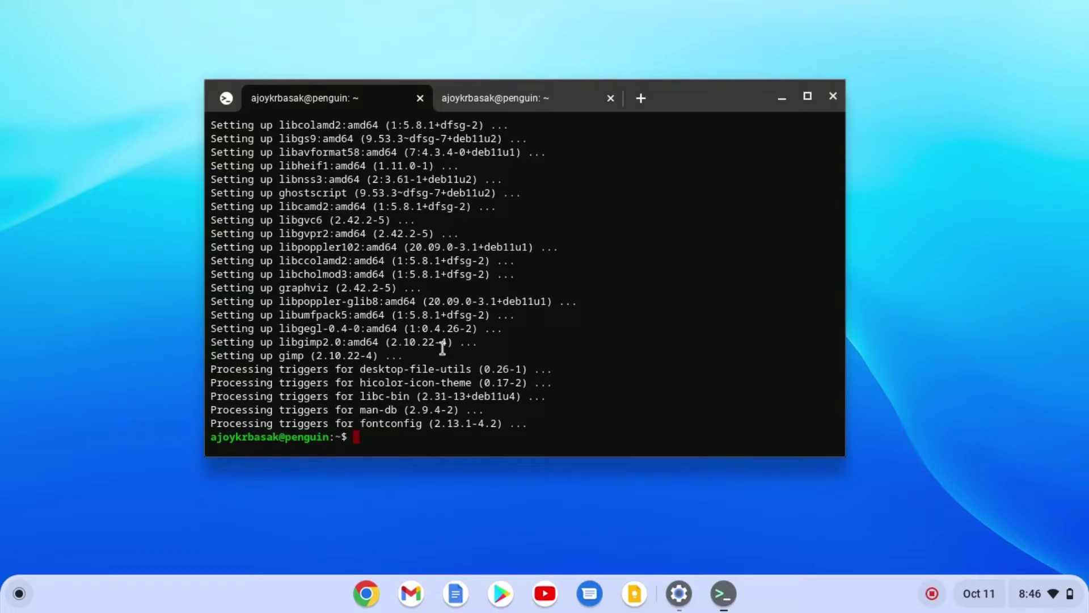
Install LibreOffice with 'sudo apt-get install libreoffice', confirming with y
text(sudo apt-get install )
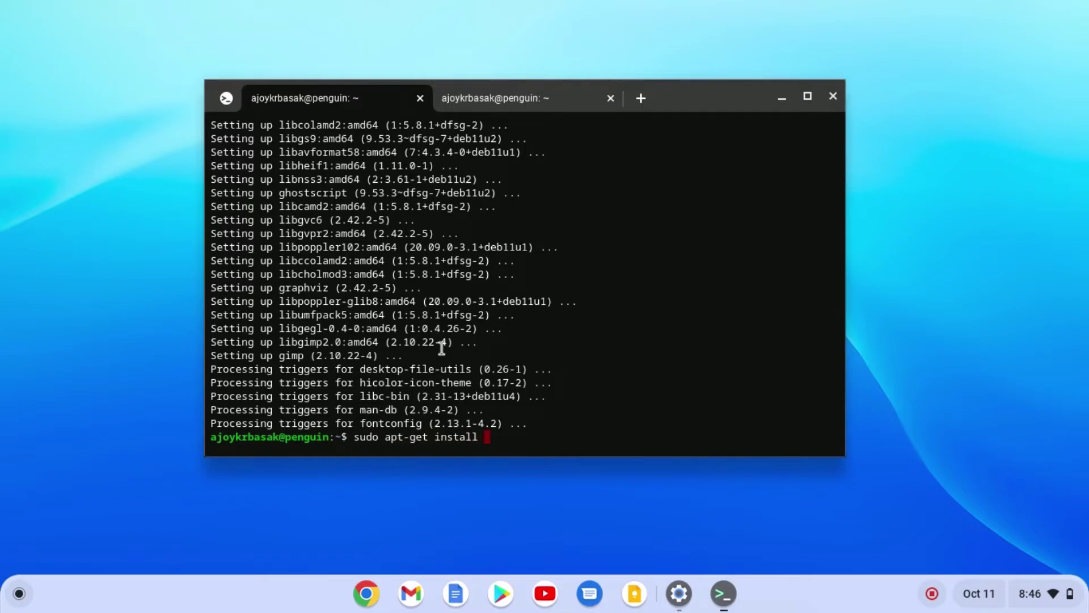
text(libreoffice)
key(Return)
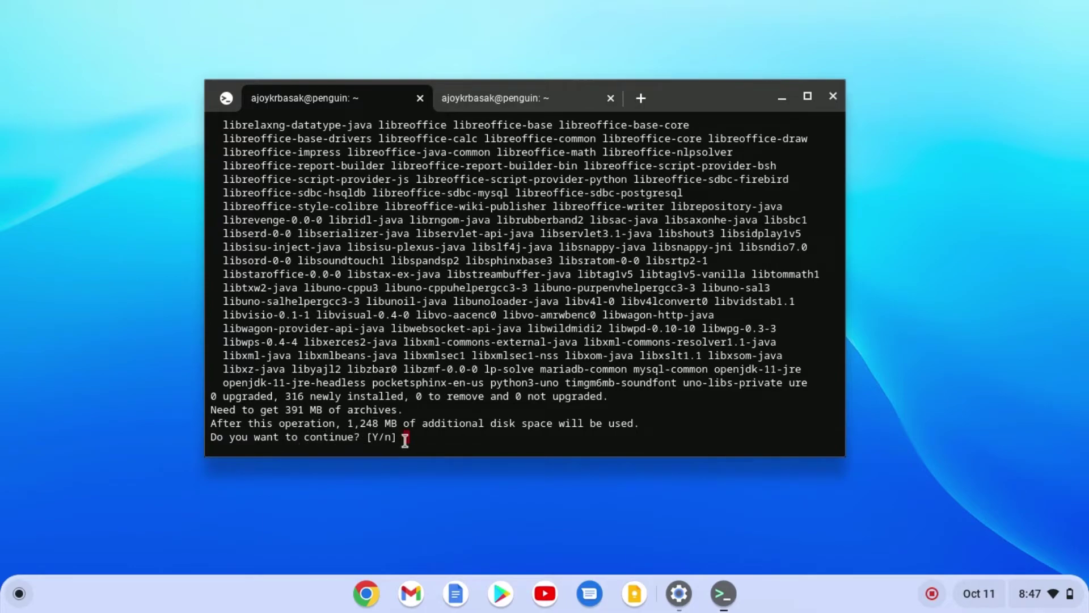
text(y)
key(Return)
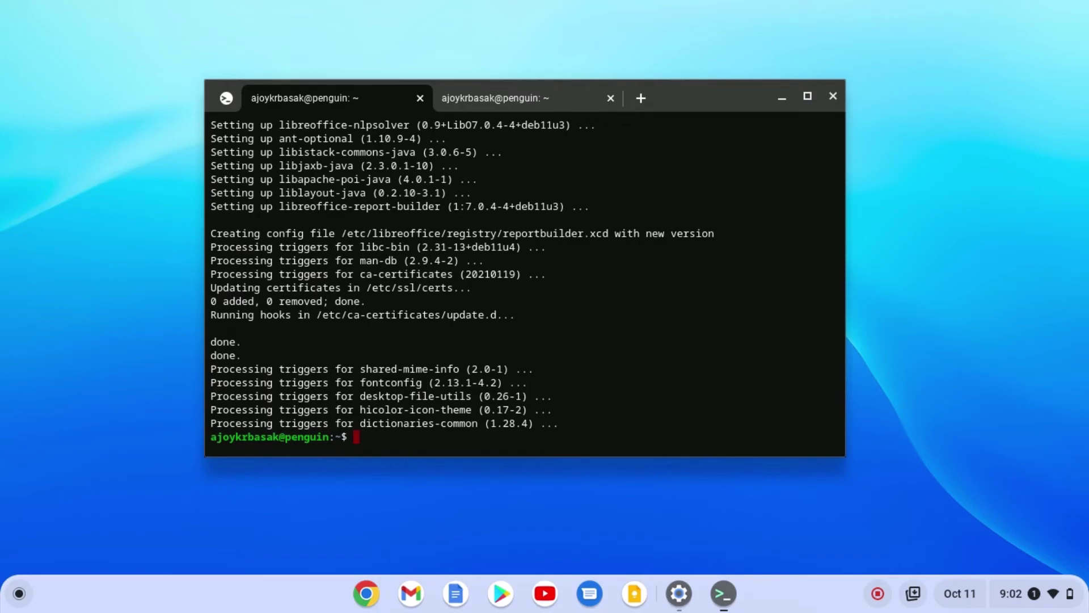
Minimize Terminal and open the launcher's Linux apps folder to see LibreOffice and GIMP
click(782, 102)
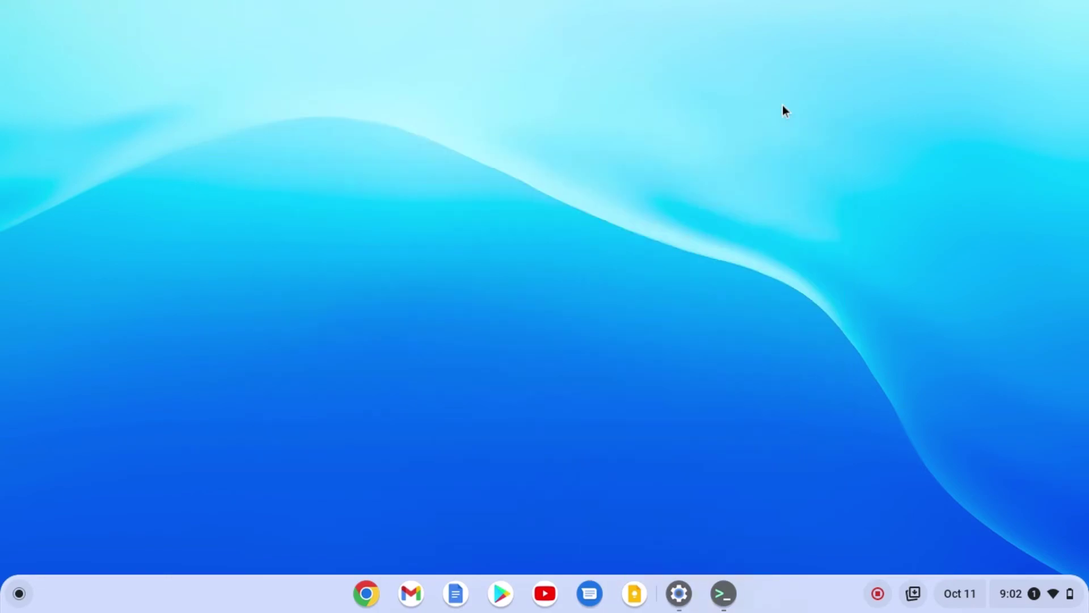
click(19, 594)
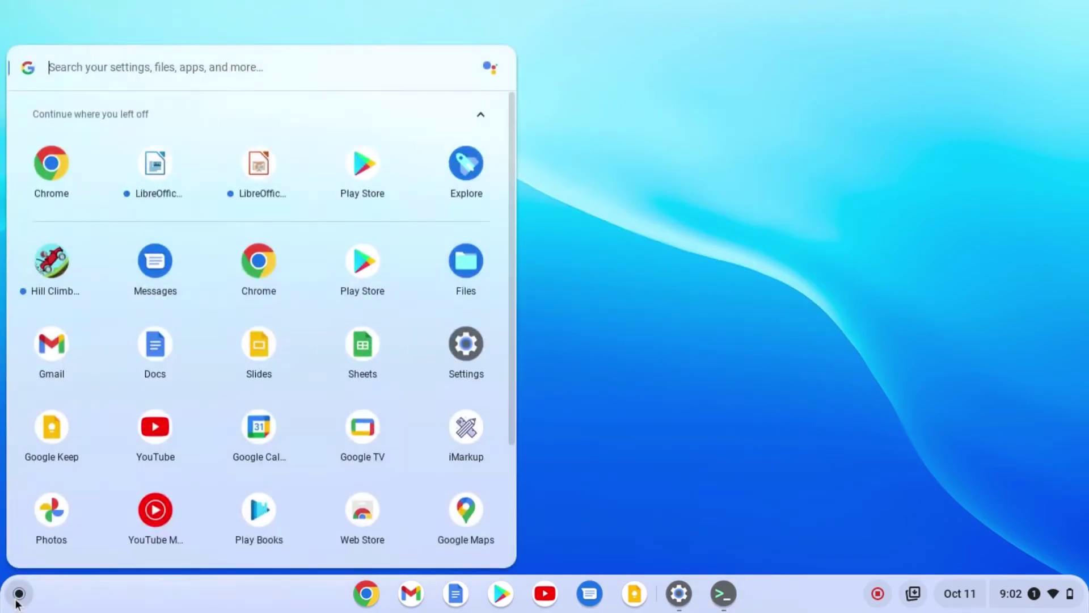
scroll(234, 328, down, 3)
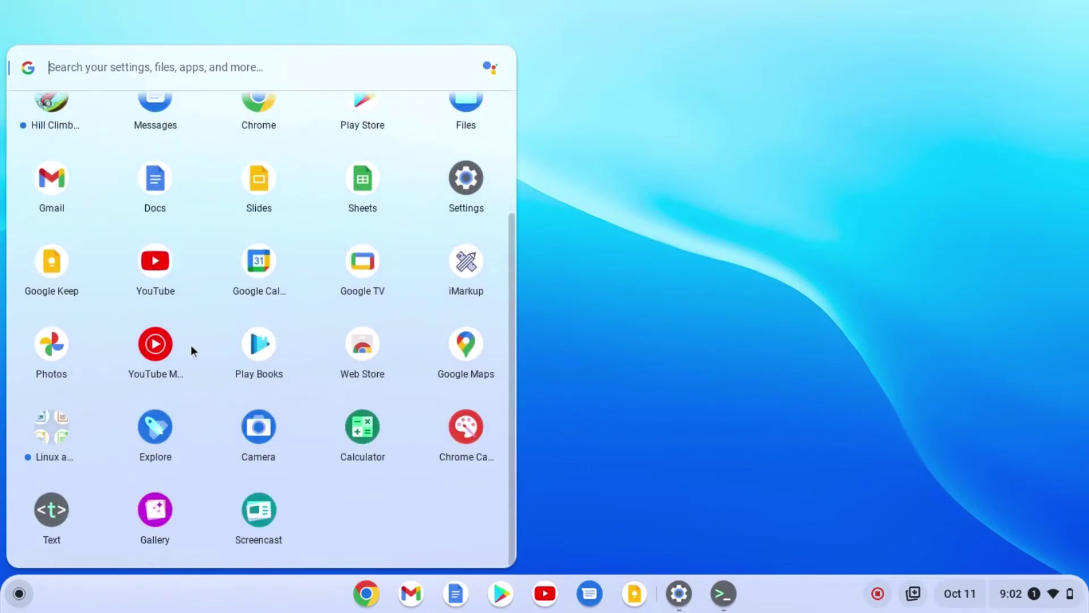
click(56, 423)
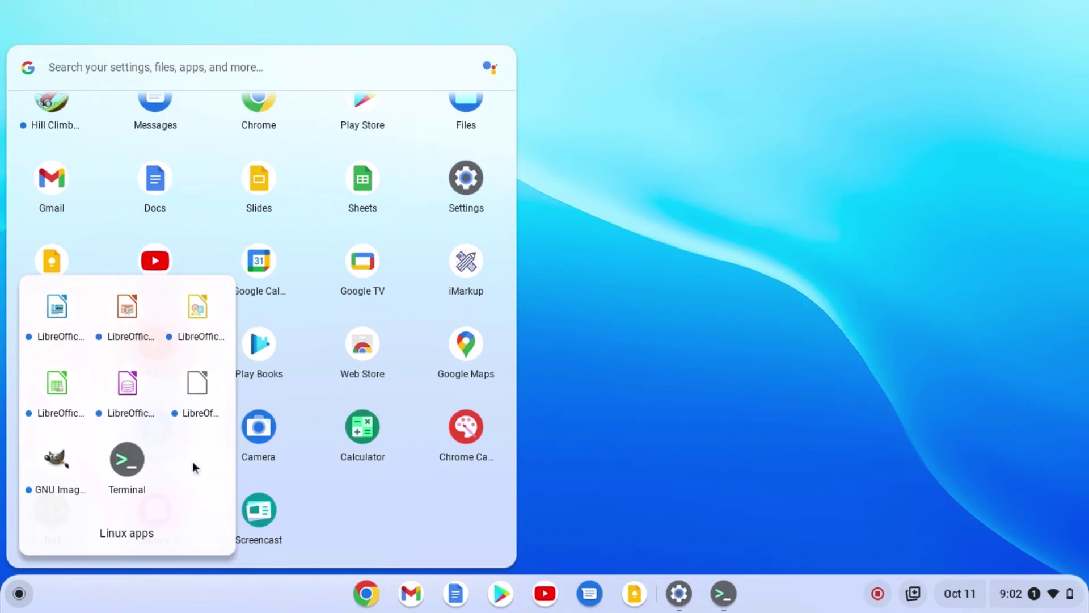
Launch GNU Image Manipulation Program, maximize its window, then minimize it to the shelf
click(68, 465)
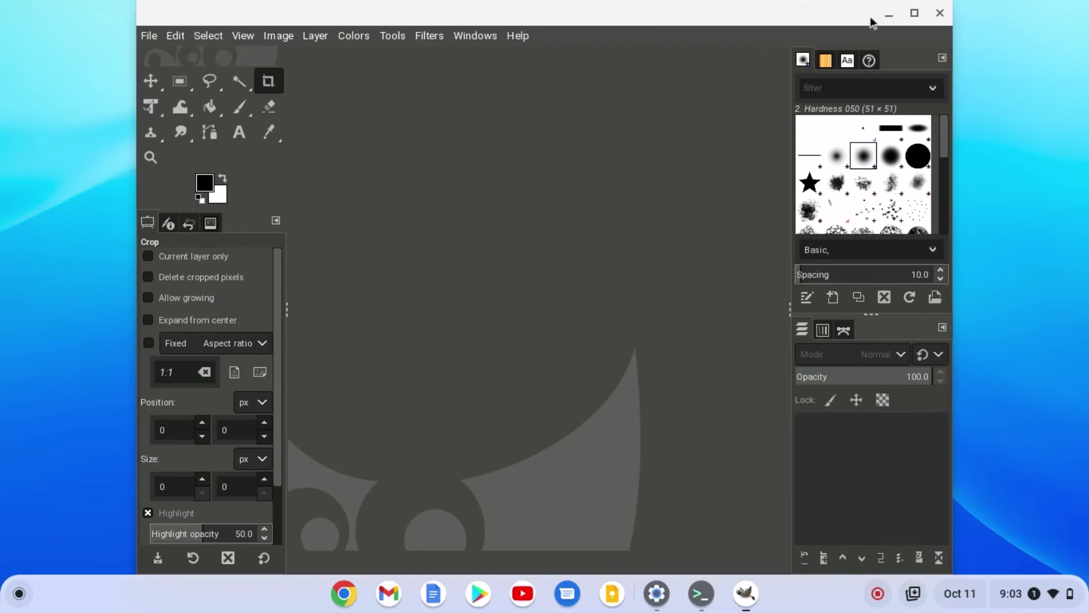
click(914, 13)
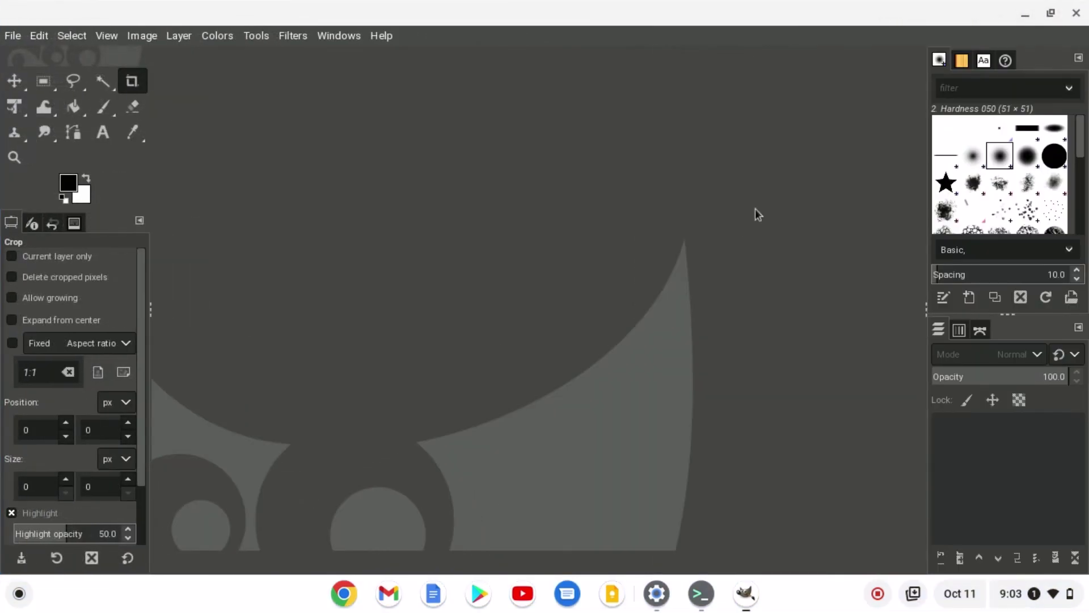
click(1025, 13)
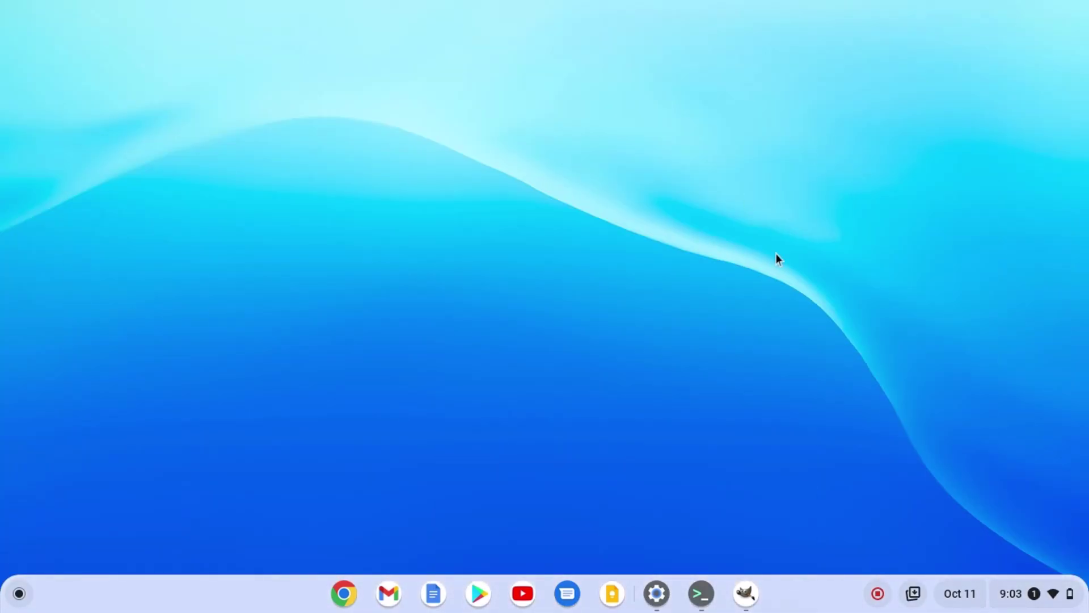